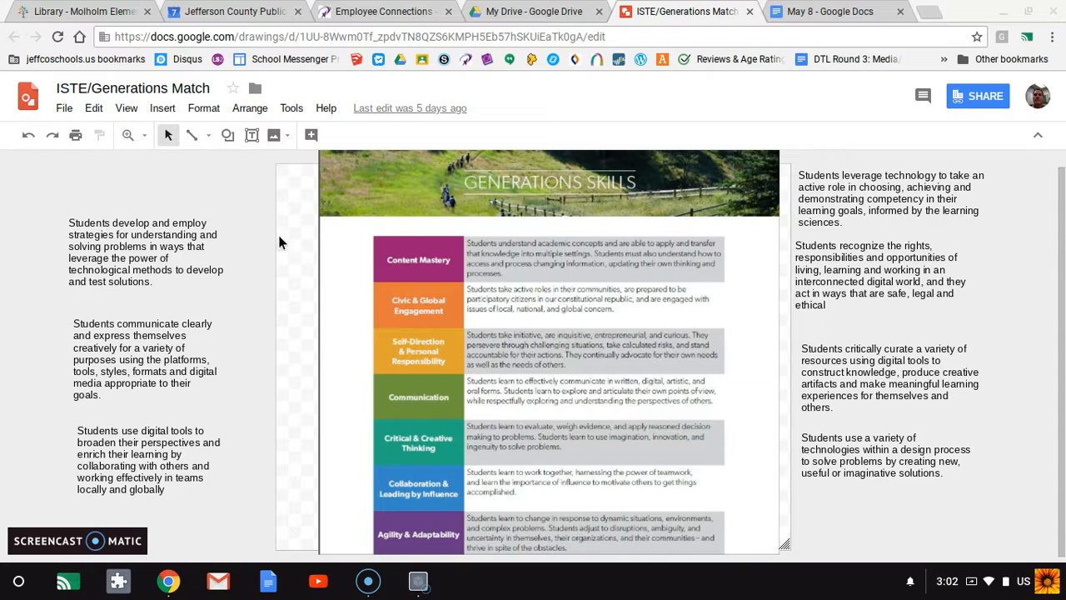
Step: Start a copy of the ISTE/Generations Match drawing from the File commands
click(66, 110)
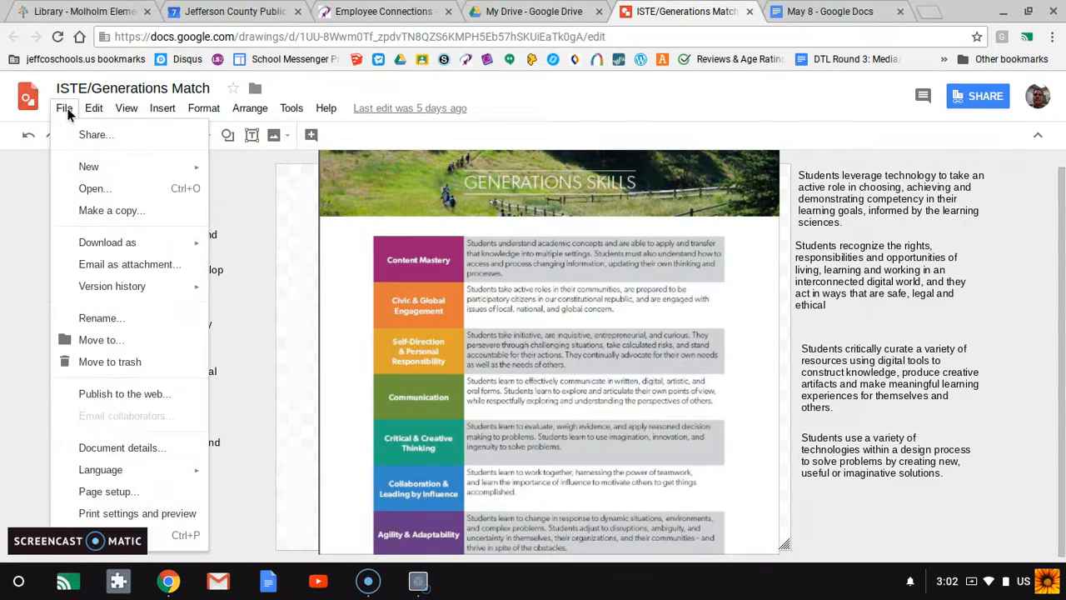
click(102, 214)
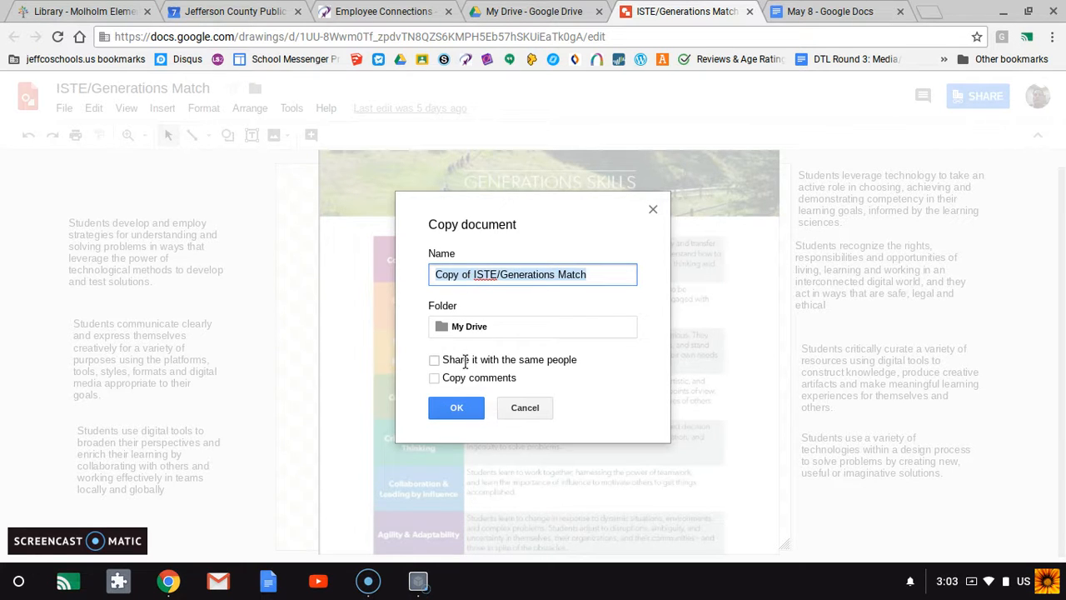
Step: Confirm the copy as 'Copy of ISTE/Generations Match' in My Drive and let it load
click(458, 411)
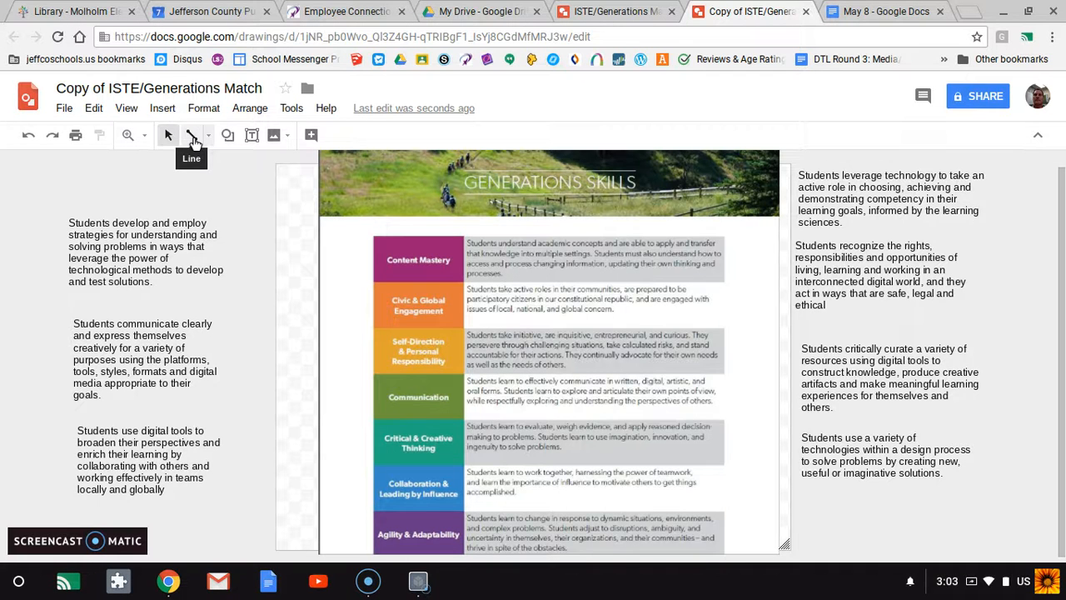
Step: Draw a line from the first left standard box to the Agility & Adaptability row
click(193, 138)
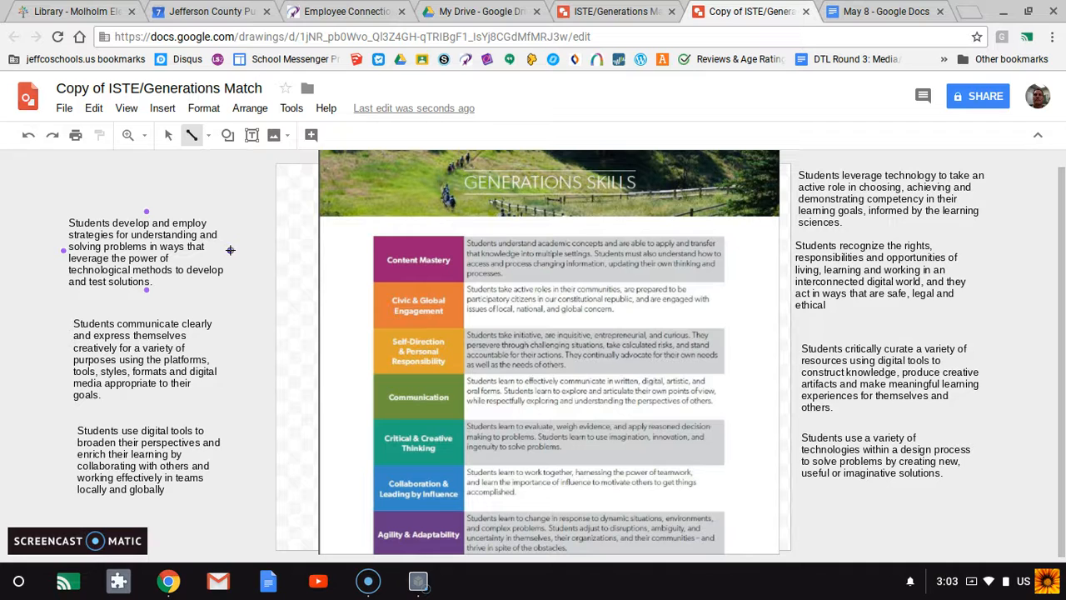
drag(230, 251, 343, 258)
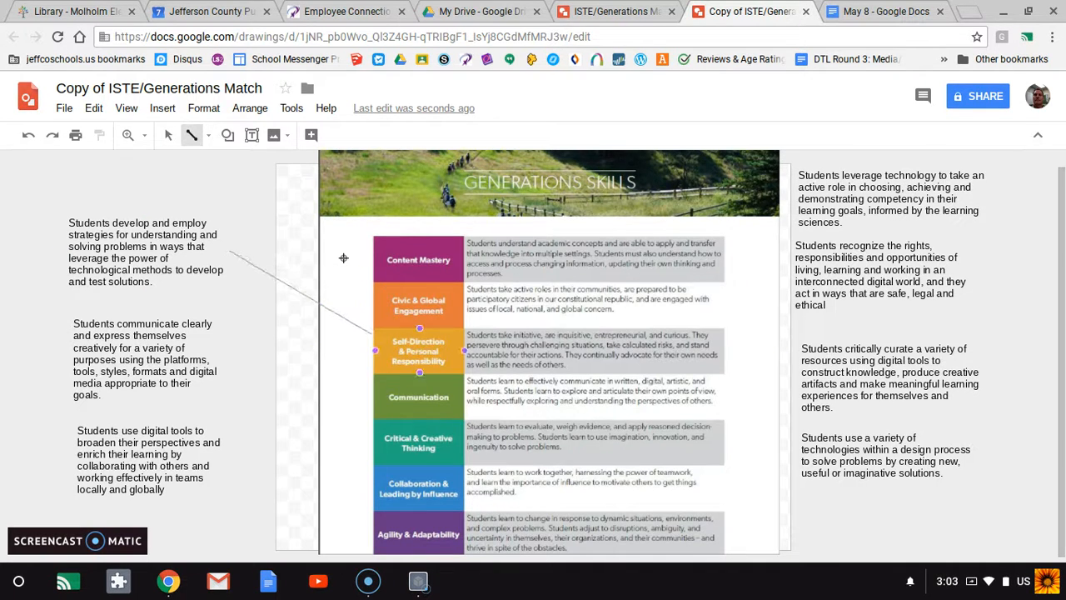
mouse_move(343, 258)
mouse_down()
mouse_move(375, 397)
mouse_move(374, 534)
mouse_up()
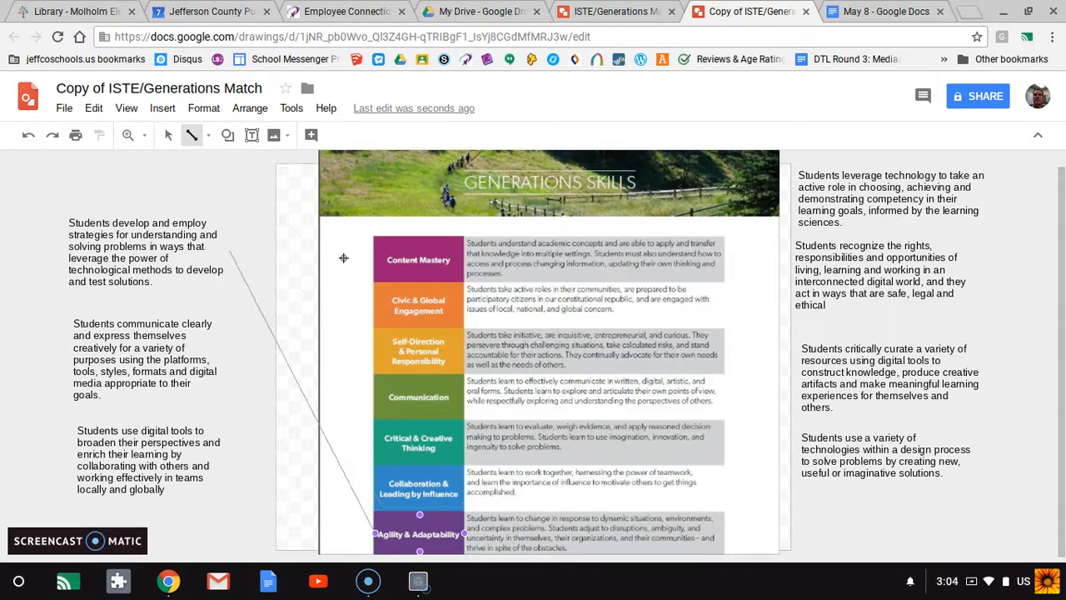
click(376, 534)
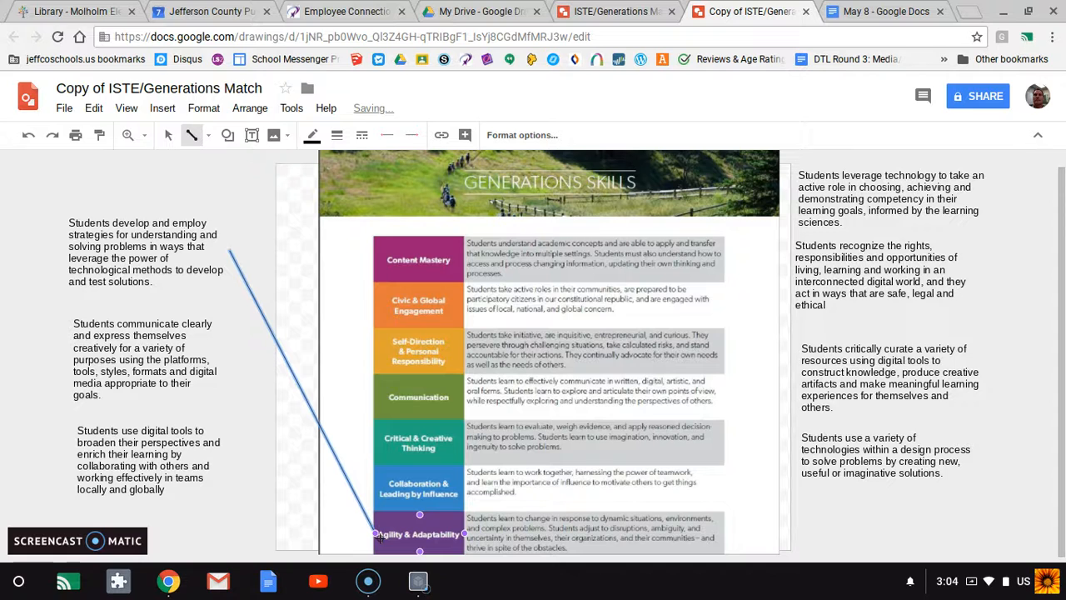
Step: Draw a line from the top right standard box to the Collaboration & Leading by Influence row
click(191, 135)
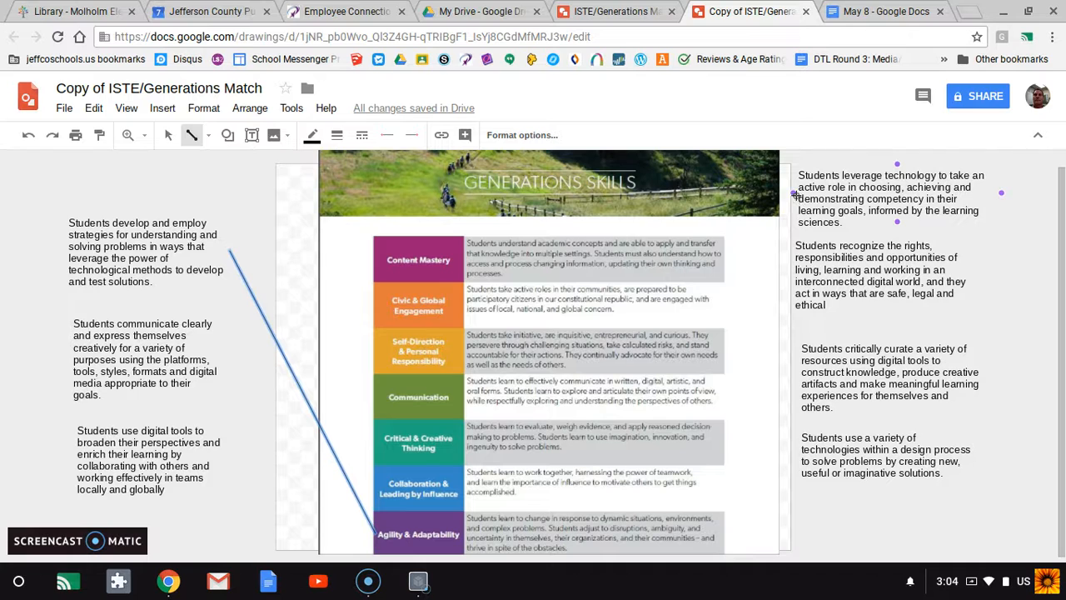
drag(795, 193, 870, 267)
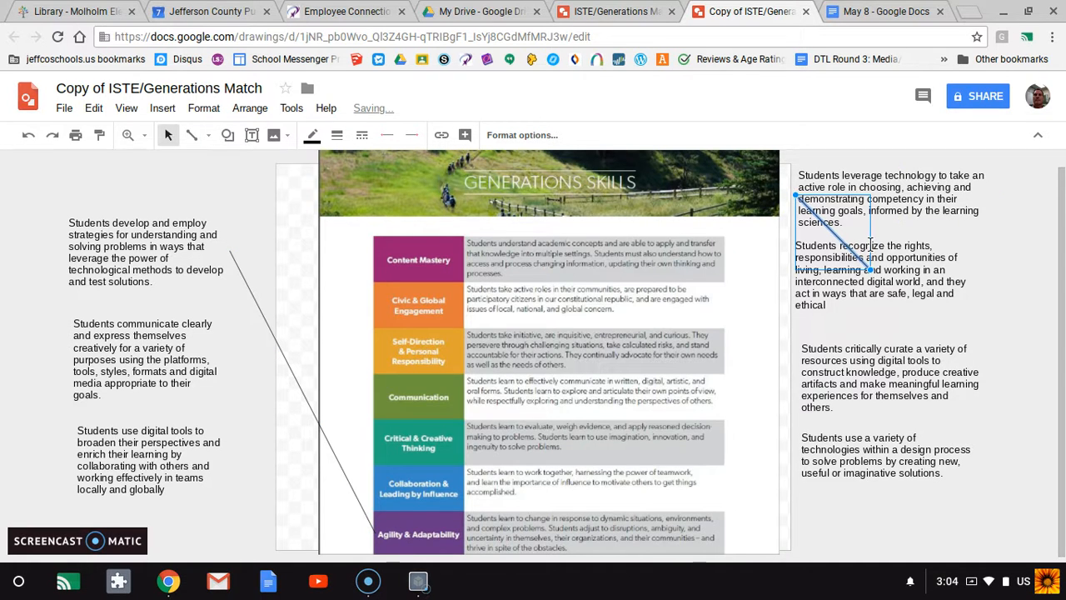
drag(795, 197, 469, 471)
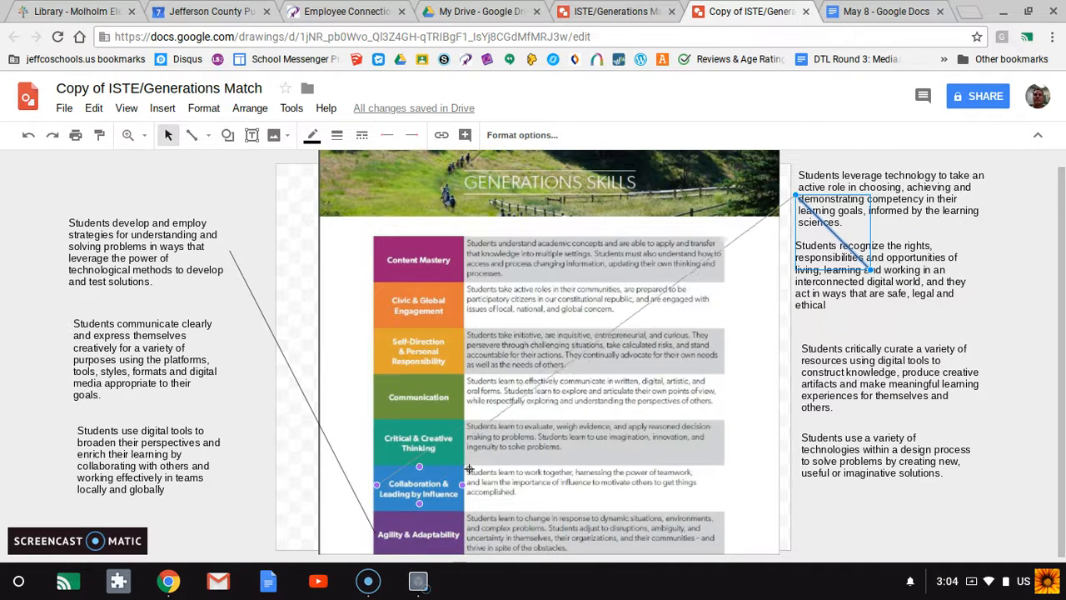
drag(470, 471, 377, 492)
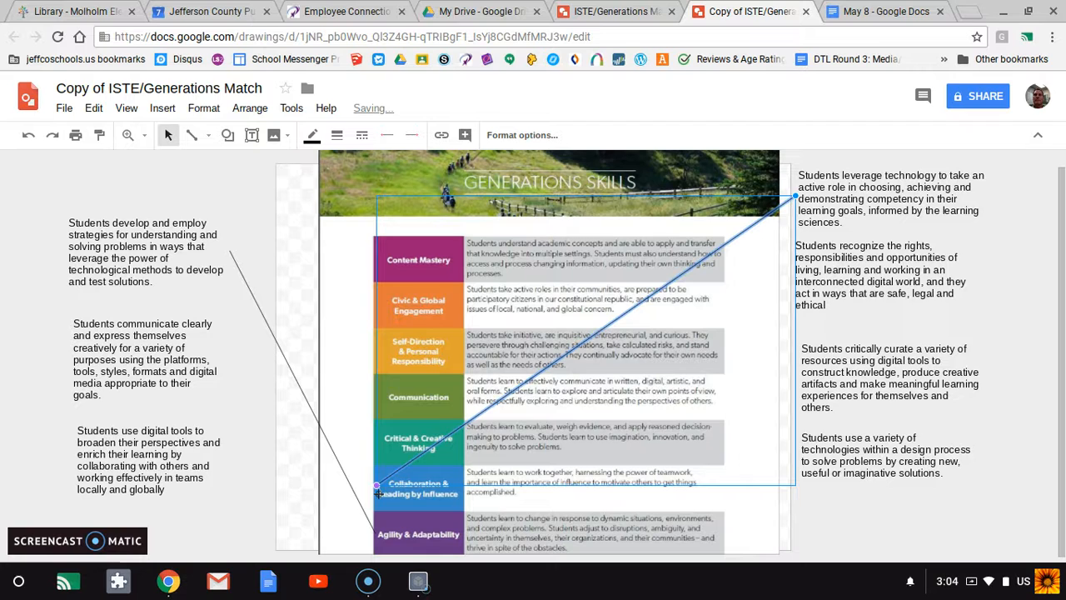